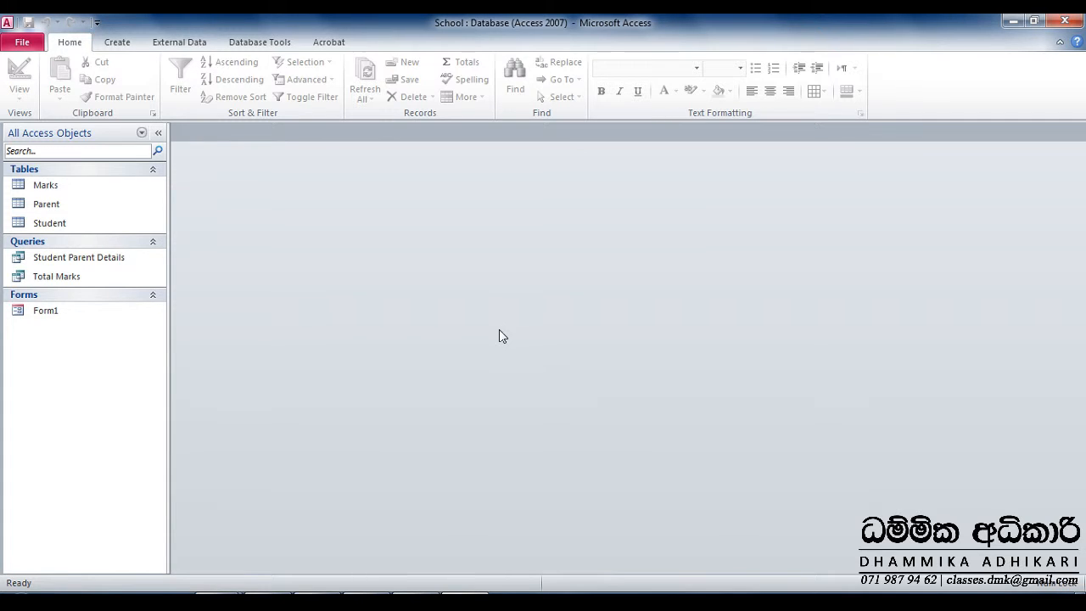
Step: Start the Report Wizard and add the StIndex, FirstName and LastName fields from the Student table
click(112, 44)
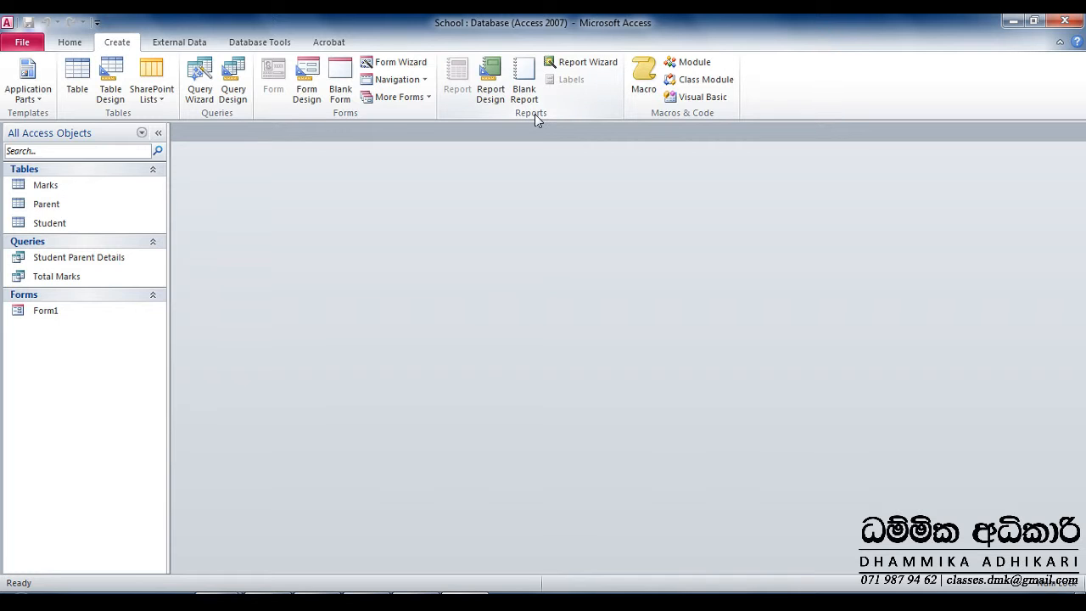
click(599, 68)
drag(502, 118, 437, 73)
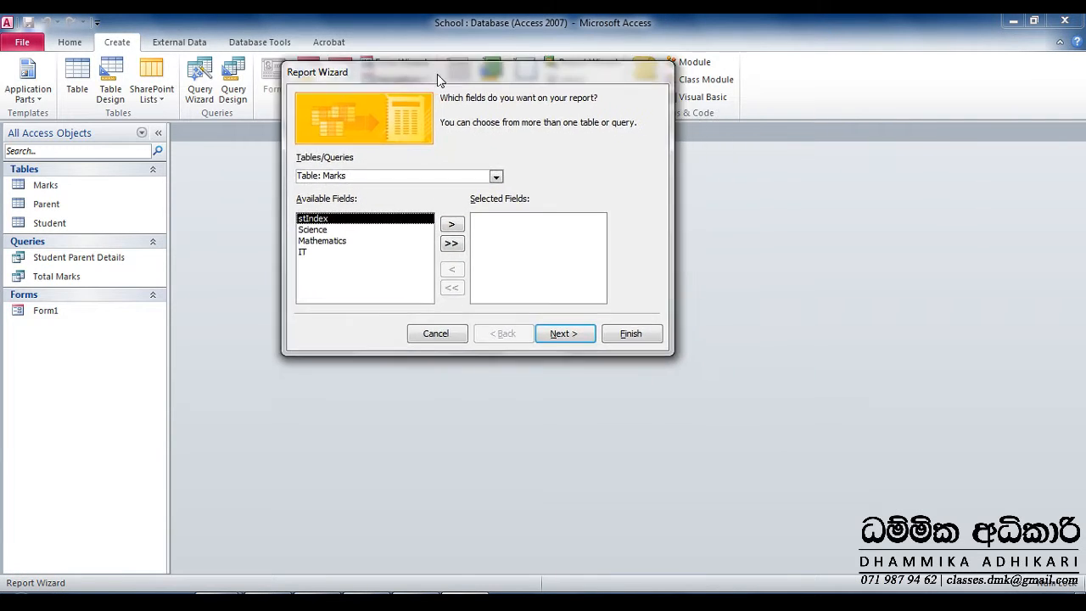
click(497, 177)
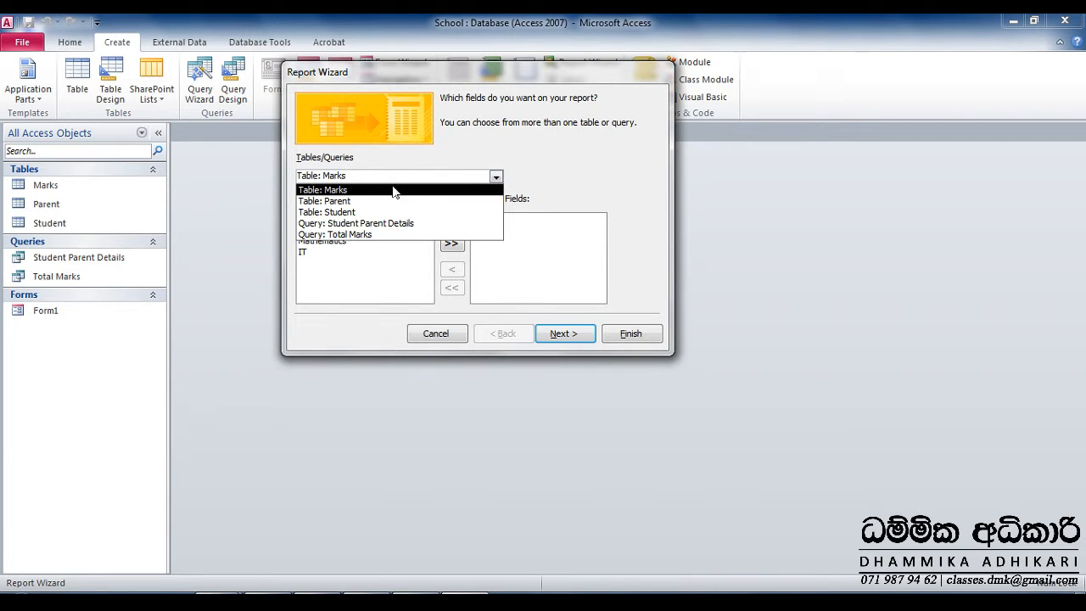
click(370, 211)
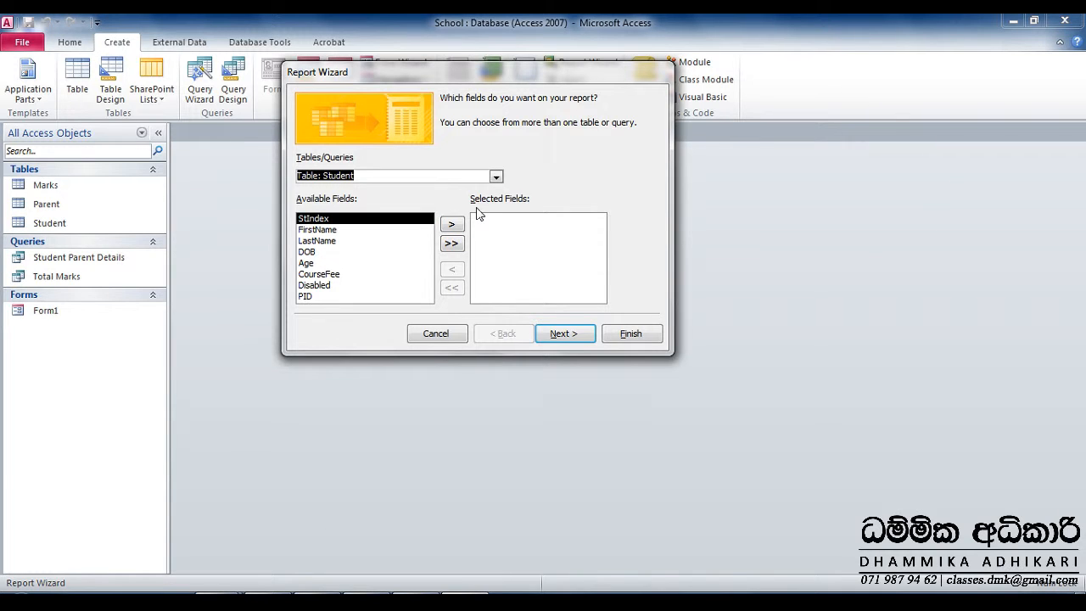
click(449, 224)
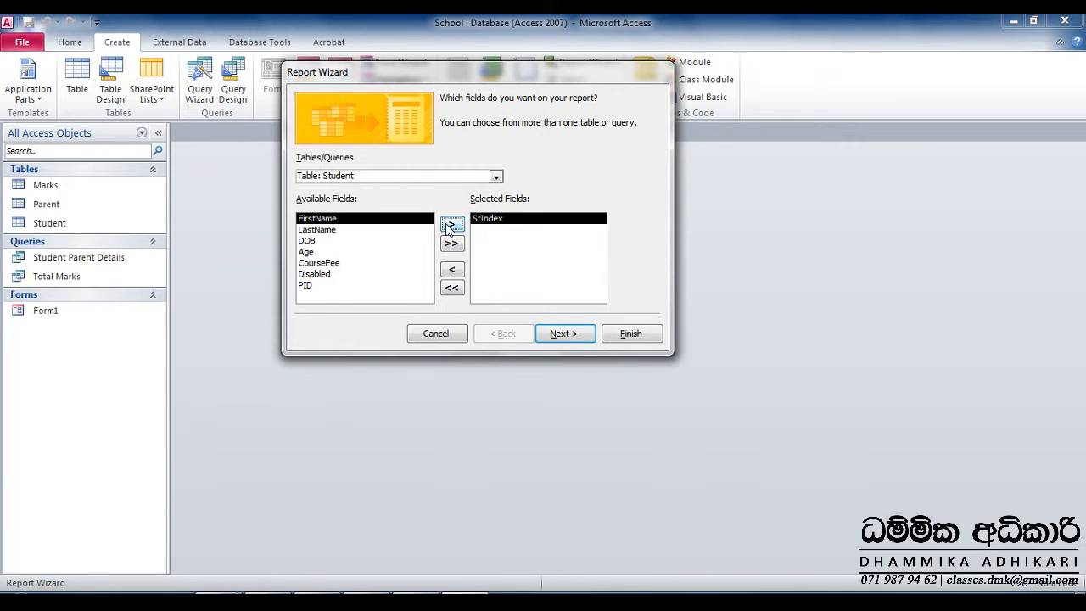
click(450, 226)
click(451, 225)
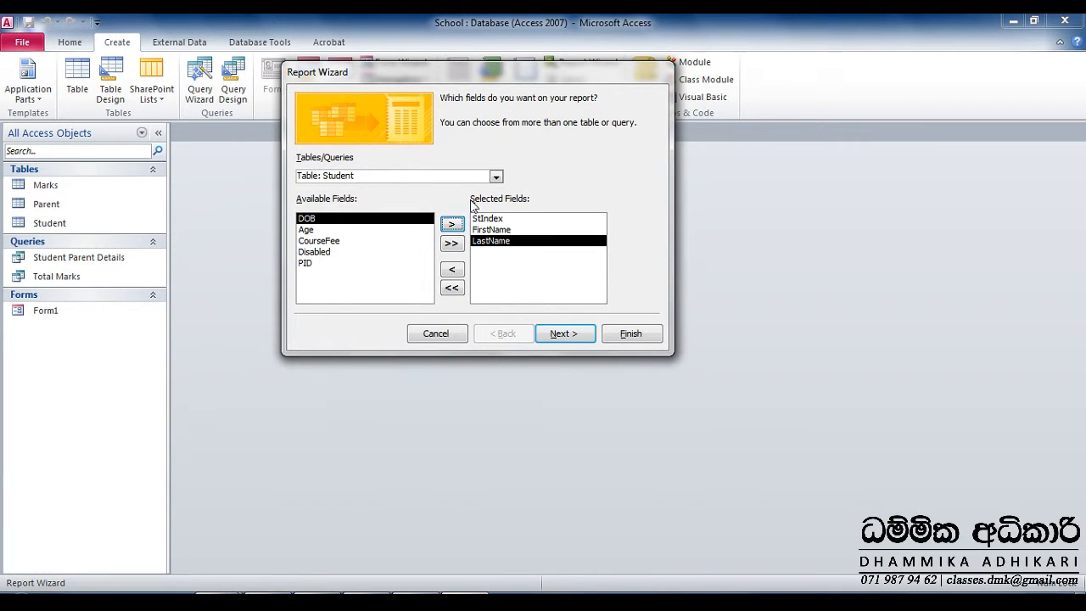
Step: Add the Science, Mathematics and IT fields from the Marks table to the report
click(497, 176)
click(389, 195)
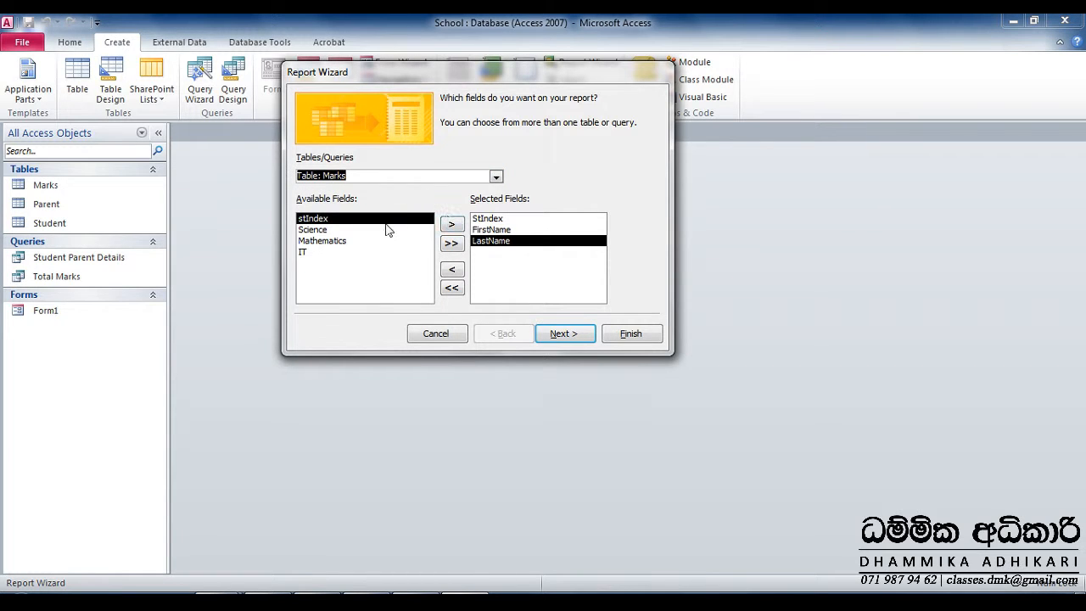
click(399, 230)
click(452, 225)
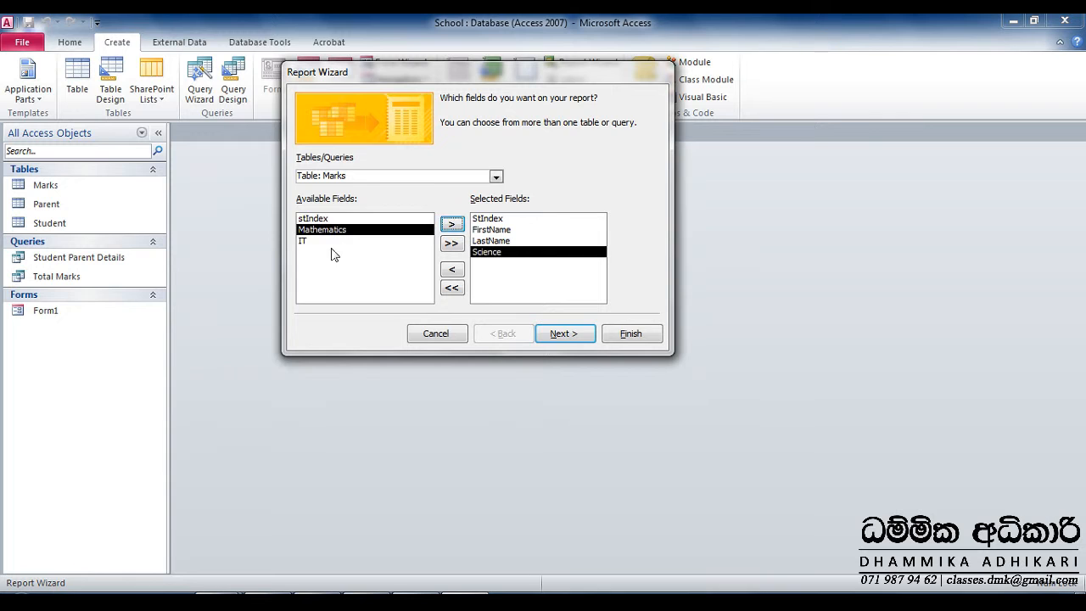
click(452, 225)
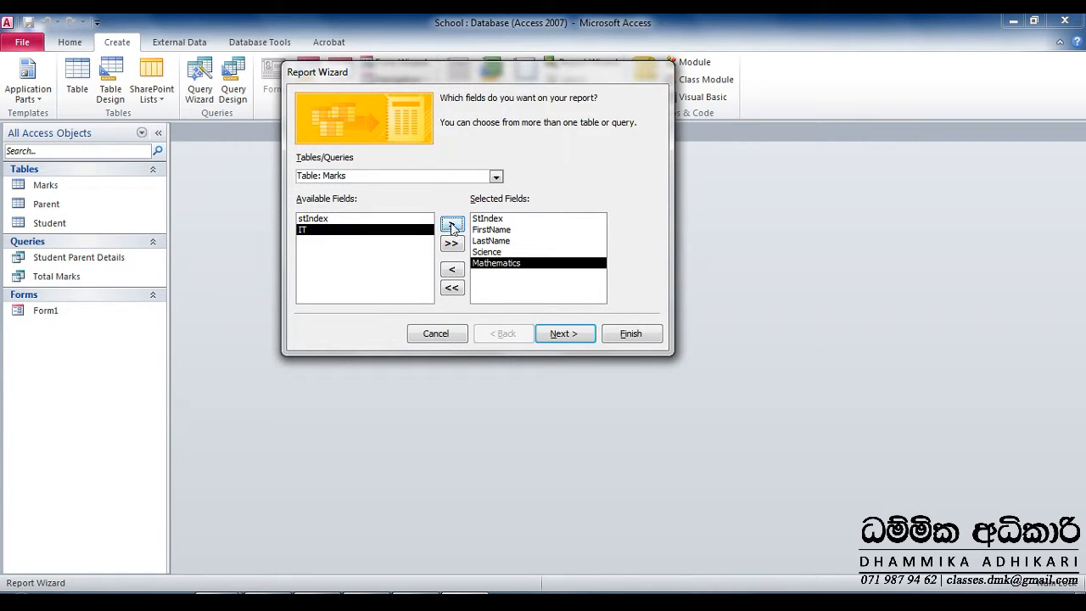
click(452, 225)
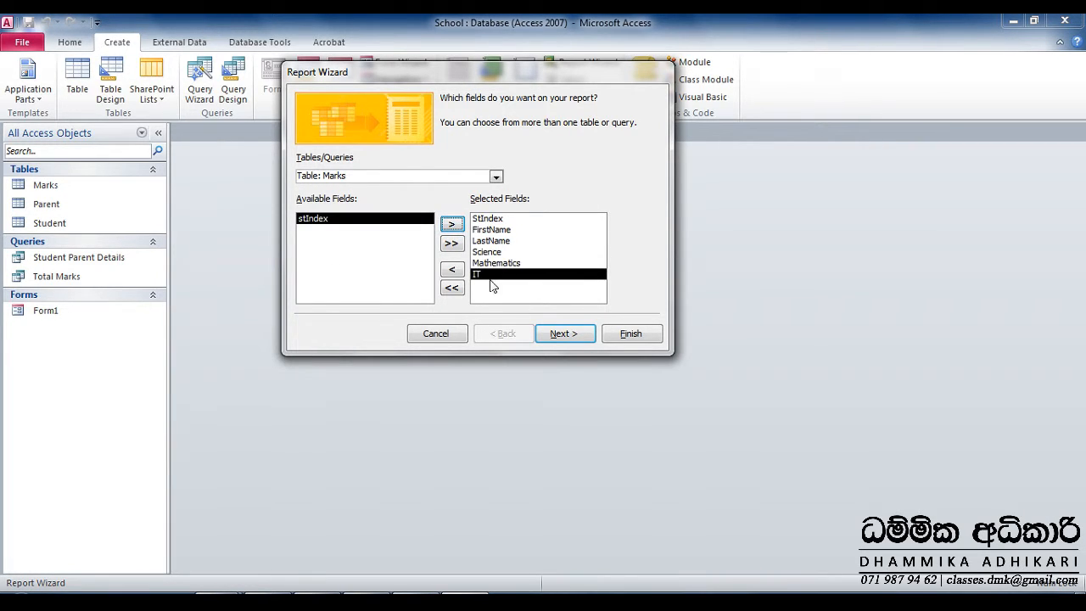
click(487, 252)
click(487, 218)
click(487, 263)
click(486, 274)
key(Up)
key(Up)
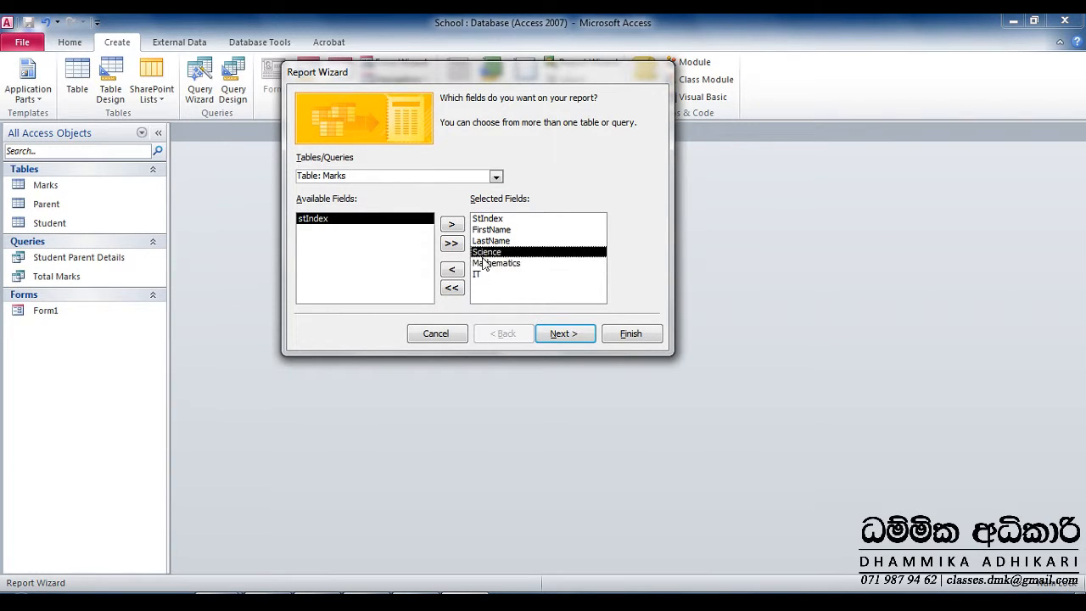
key(Down)
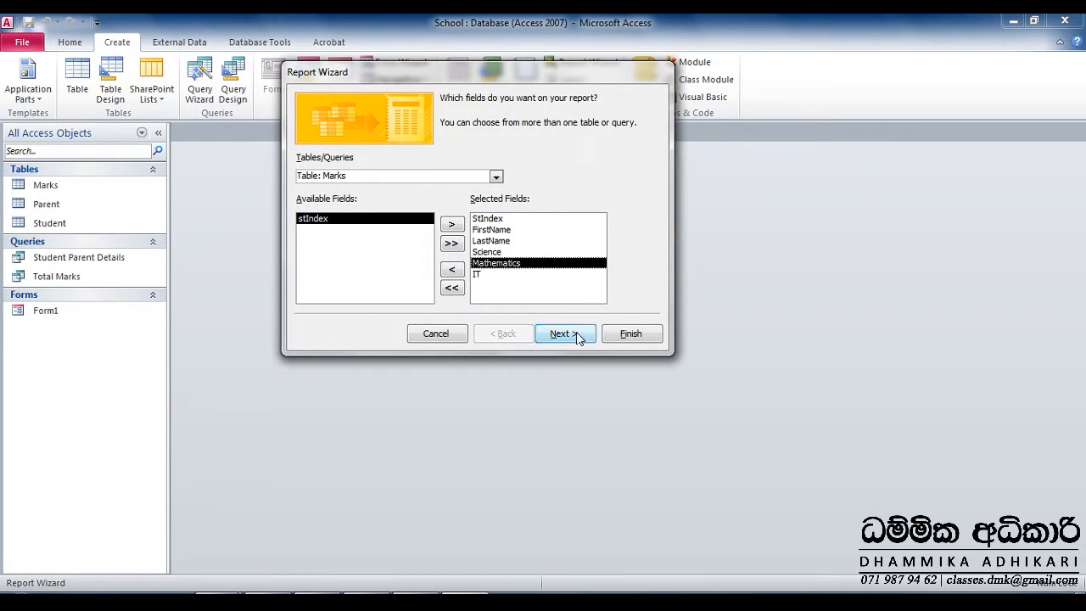
Step: Arrange the report data by Marks, without any grouping levels or sort fields
click(574, 333)
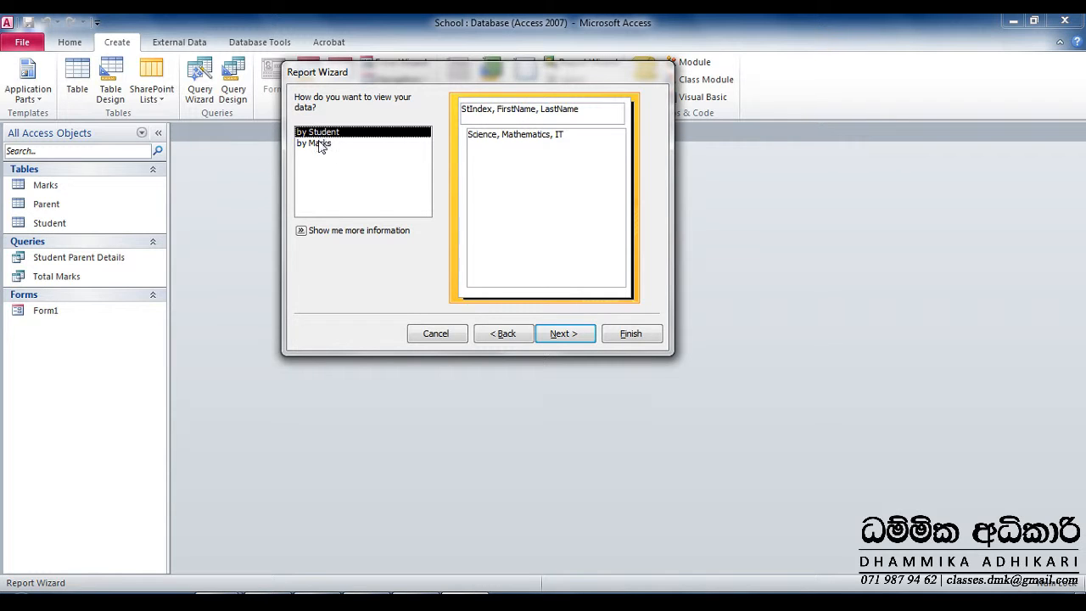
click(321, 143)
click(318, 134)
click(321, 144)
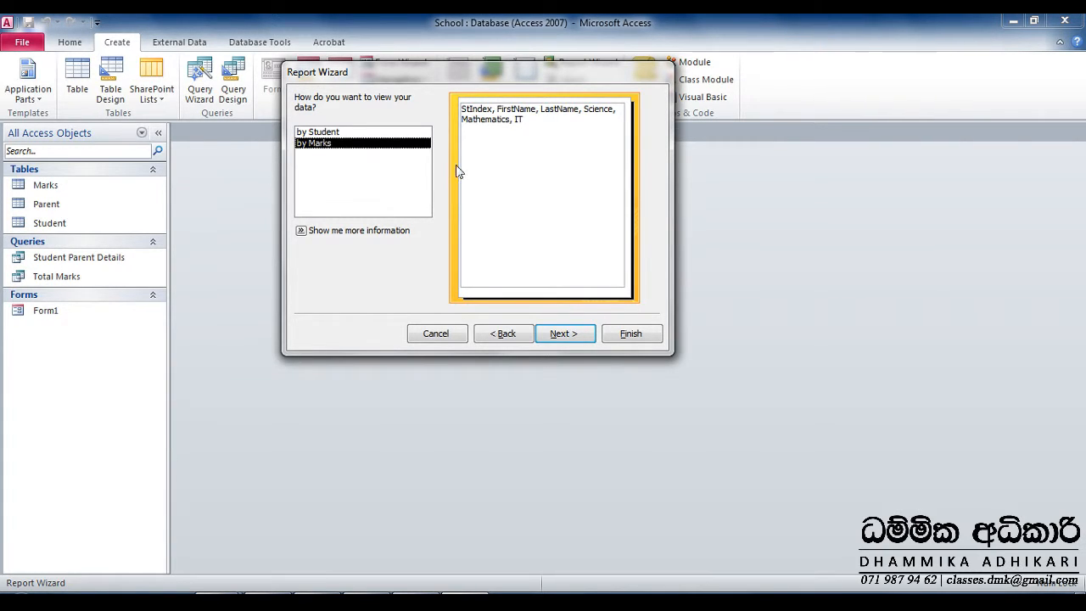
click(559, 331)
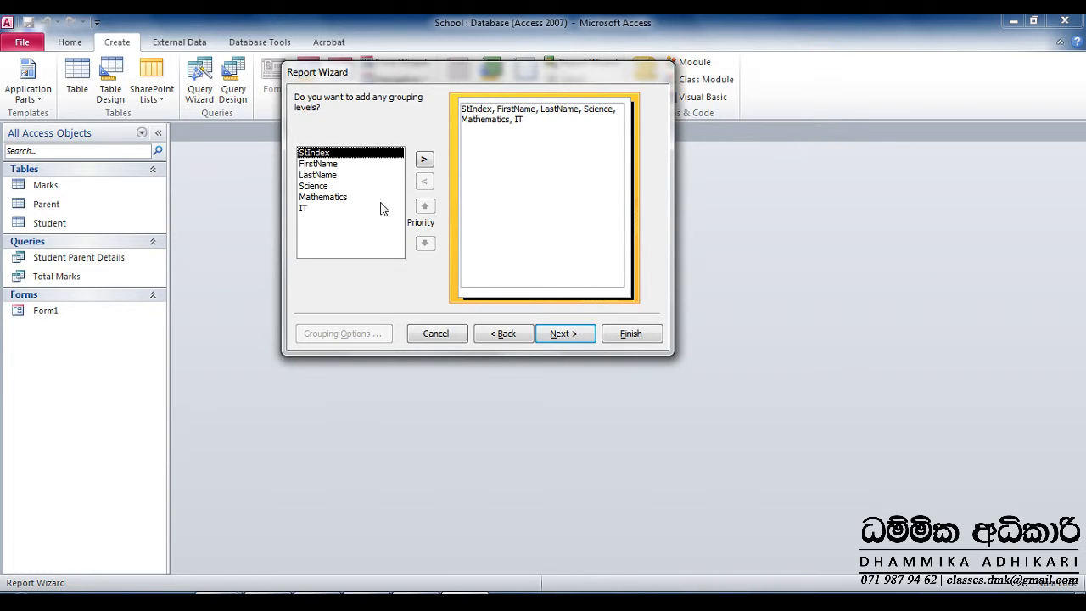
click(560, 334)
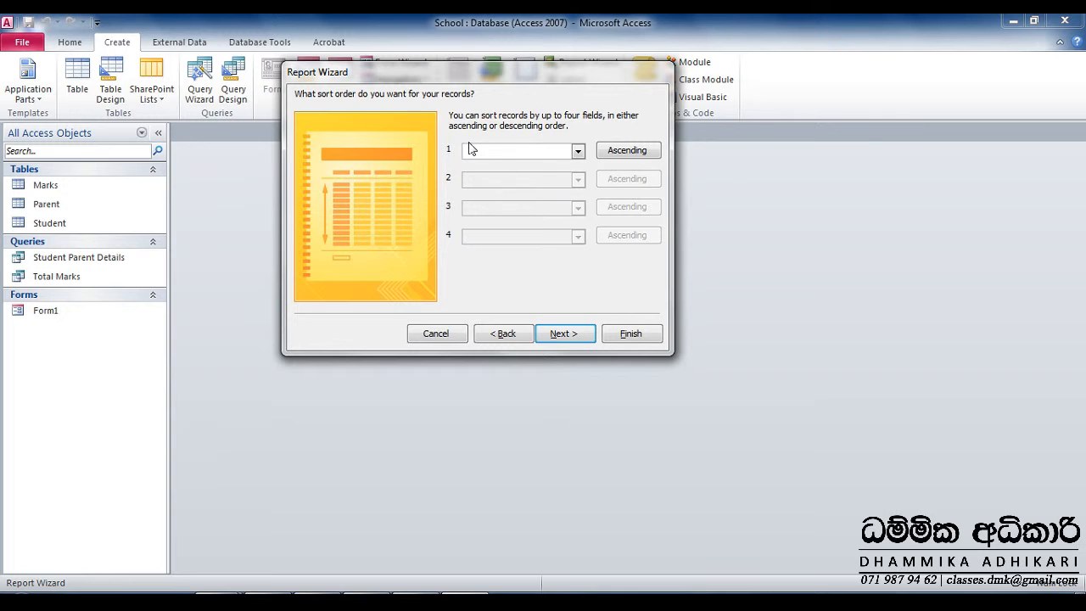
drag(385, 74, 430, 118)
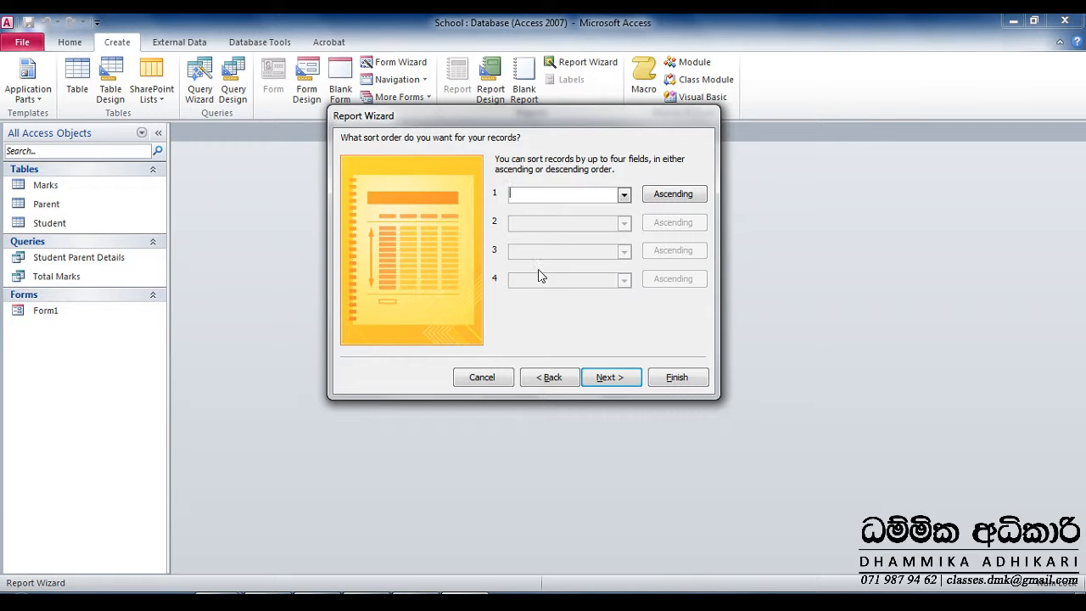
click(609, 378)
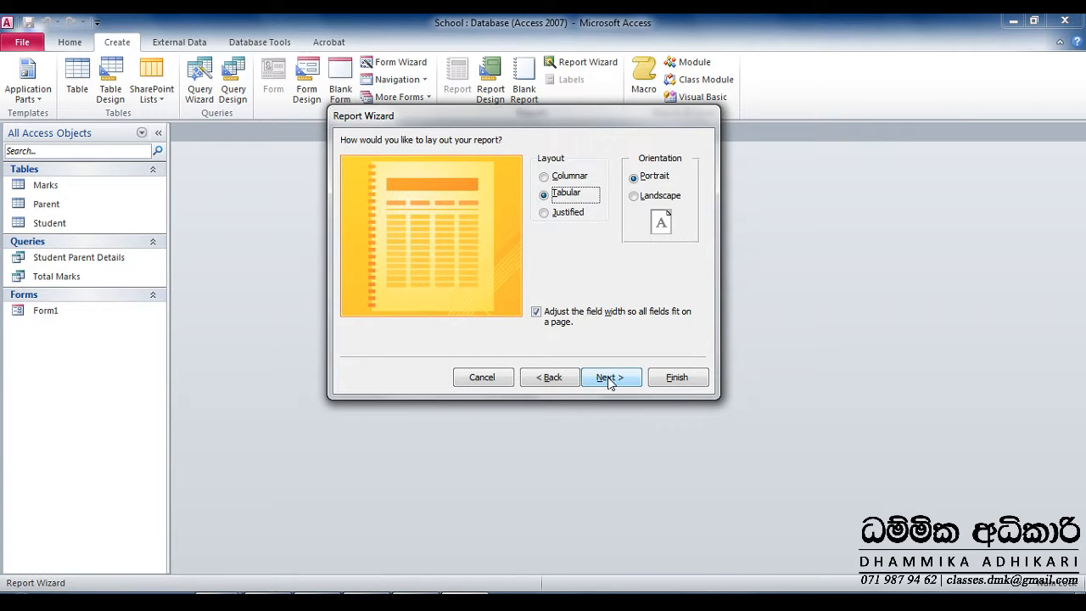
Step: Compare the report layouts and choose the Tabular layout, keeping Portrait orientation
click(548, 179)
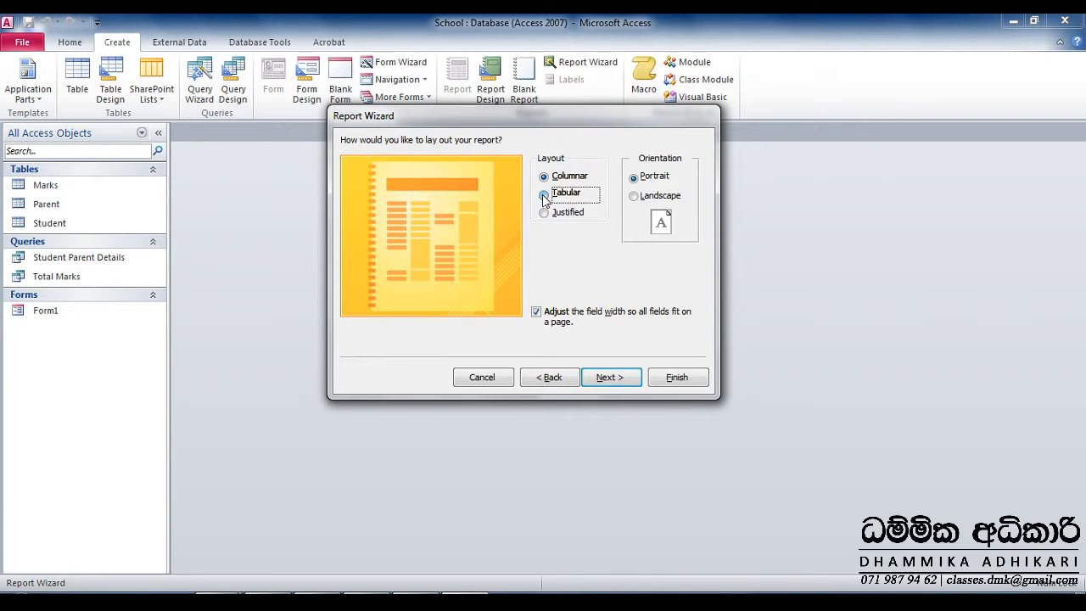
click(544, 197)
click(545, 213)
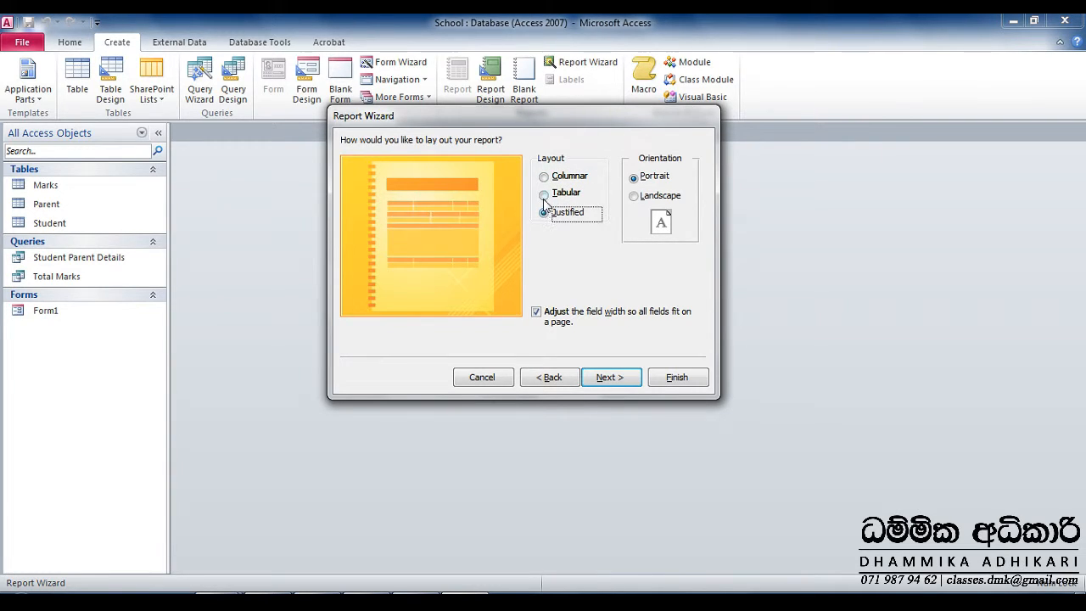
click(544, 195)
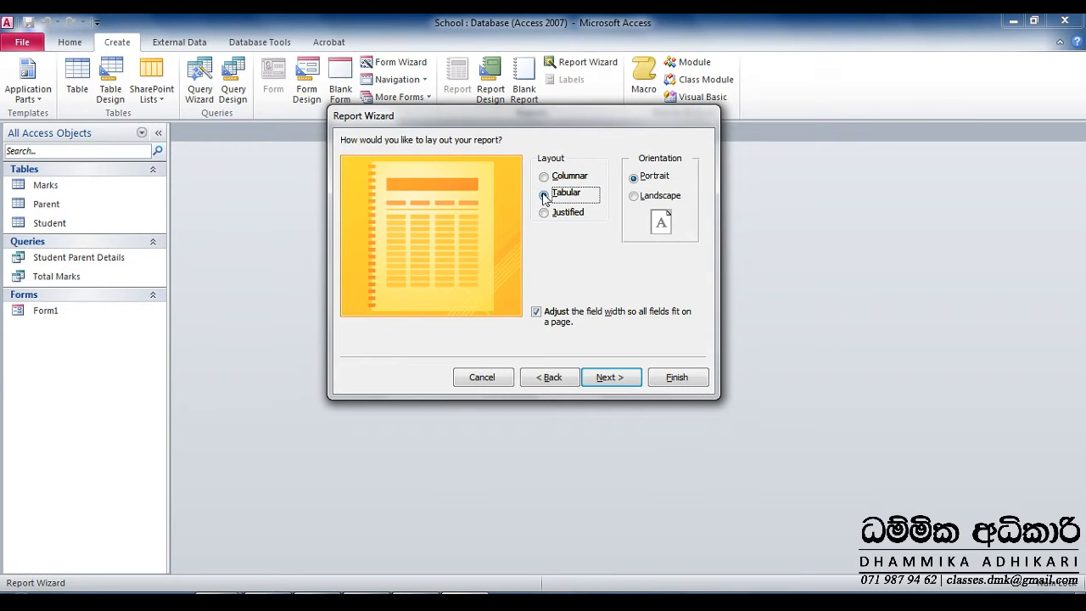
click(615, 378)
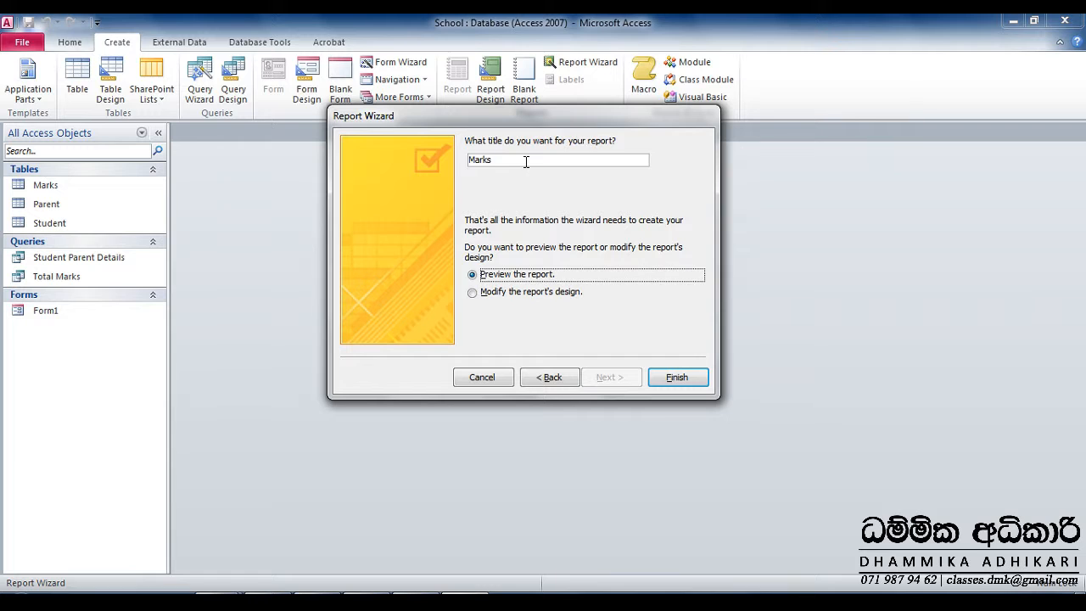
Step: Title the report "Students Marks" and finish the wizard with the option to preview the report
double_click(469, 160)
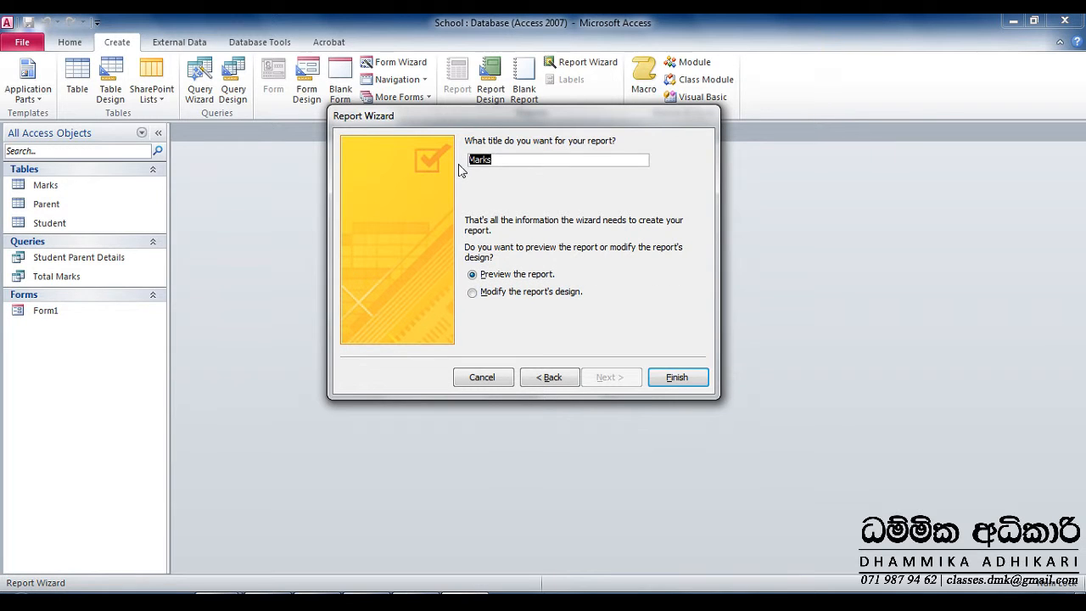
key(Home)
text(Students)
click(485, 275)
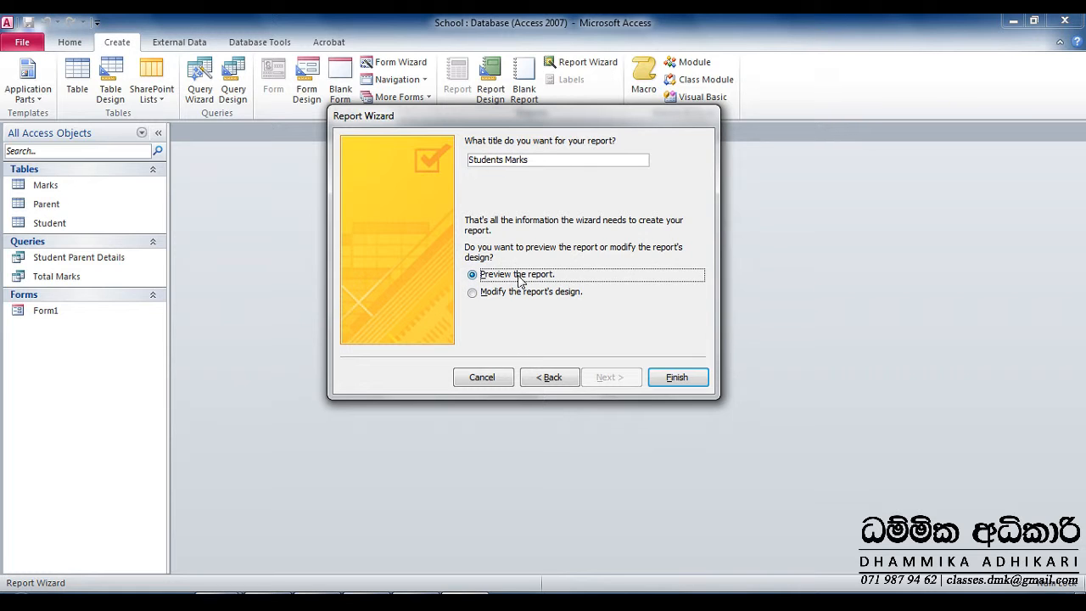
click(674, 381)
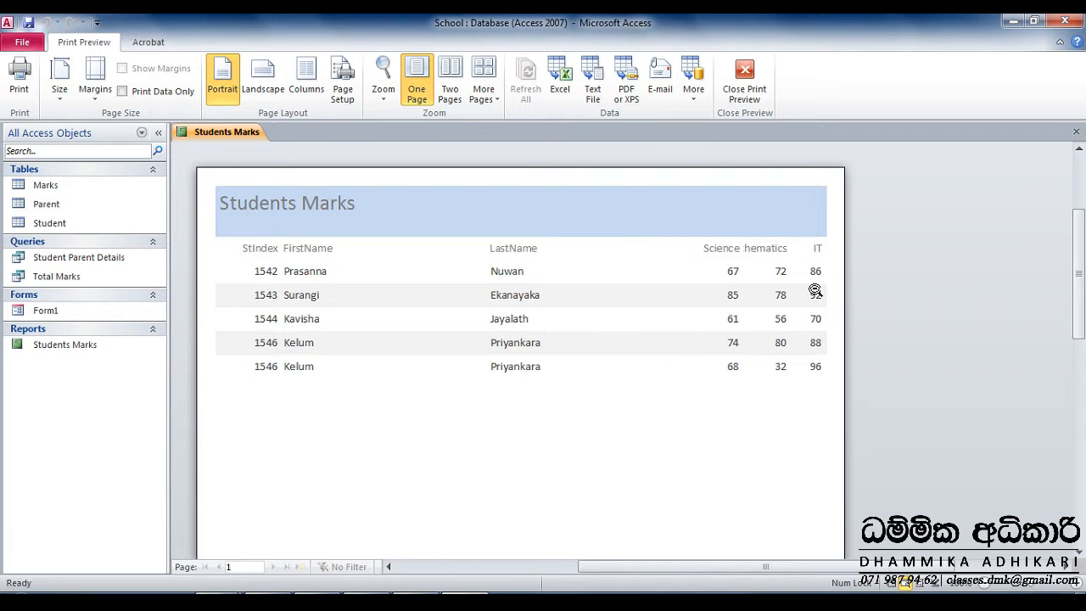
Step: Close the print preview, format the report title in black Aharoni, and move it to the middle of the report header
click(745, 77)
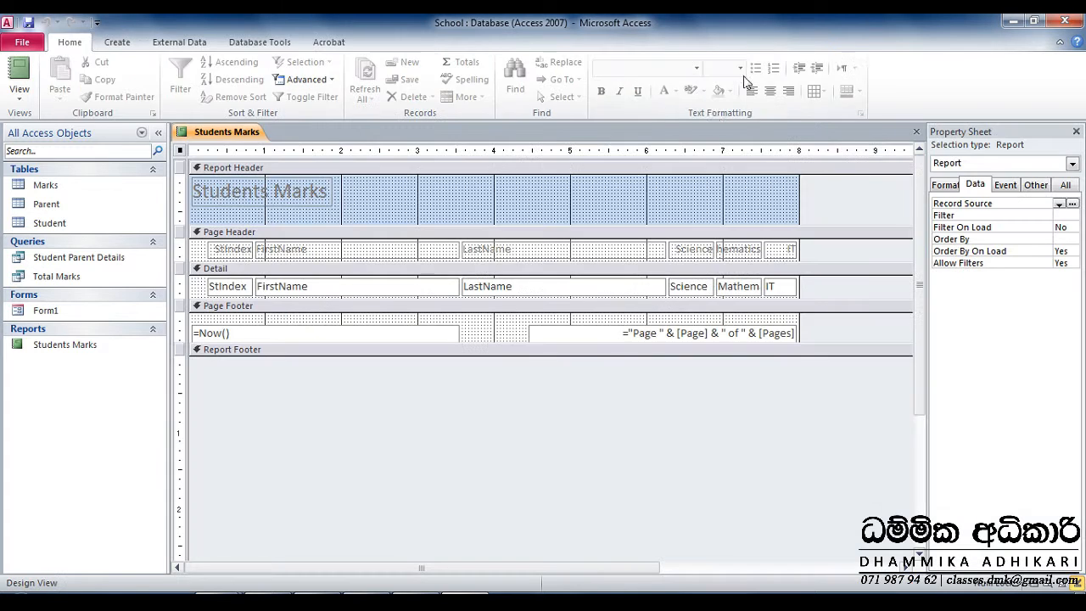
click(310, 193)
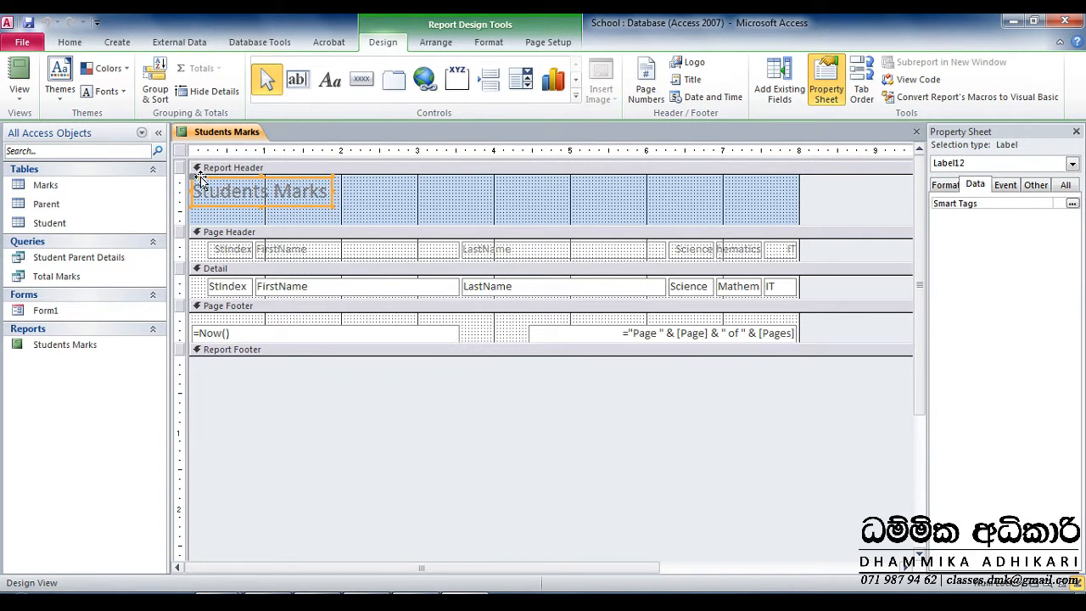
click(488, 42)
click(209, 67)
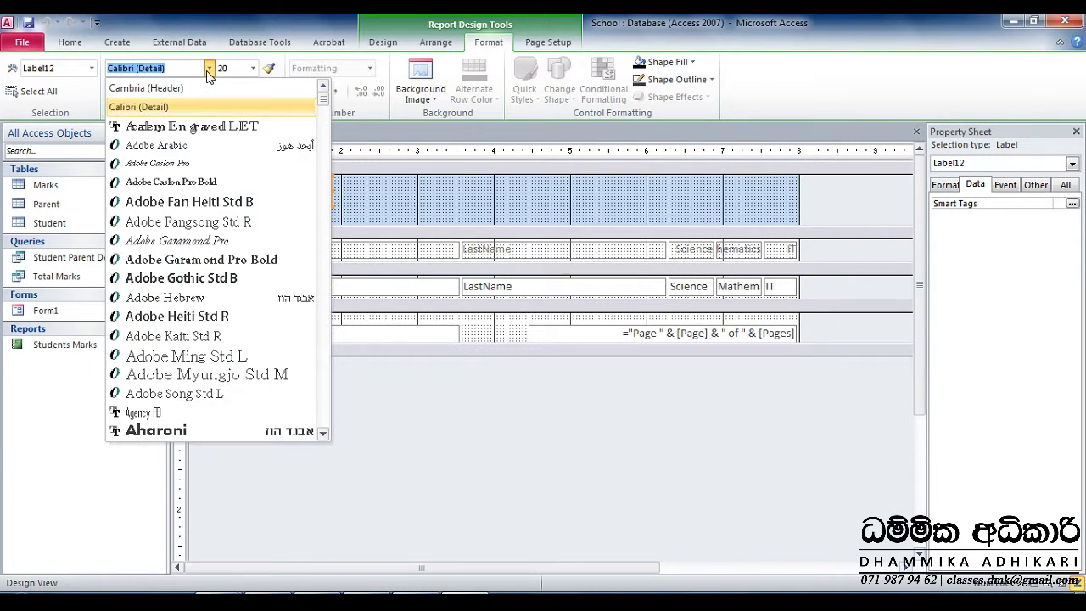
click(310, 430)
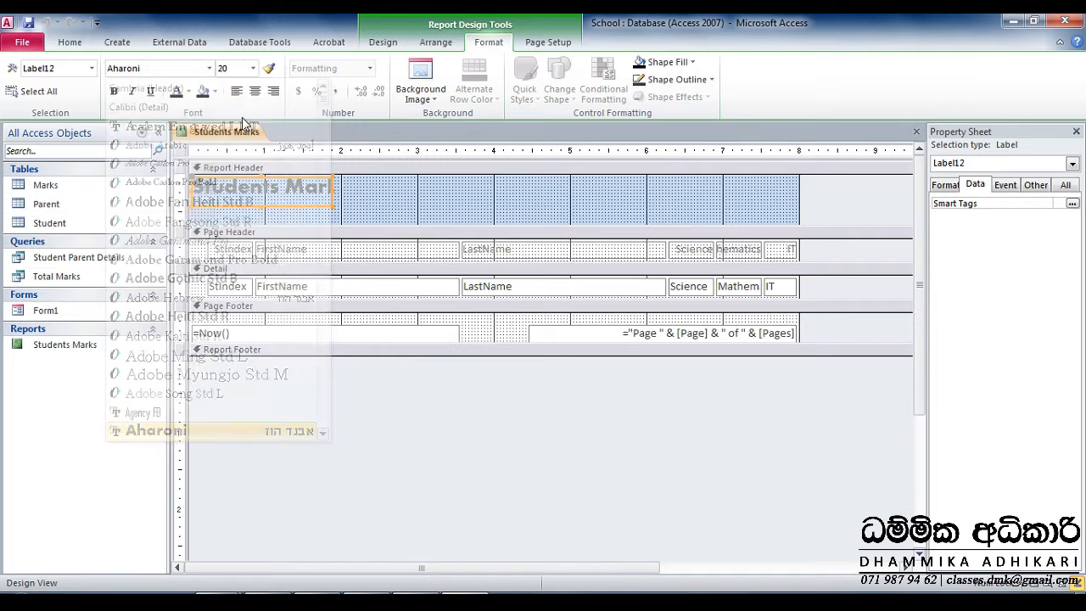
click(188, 91)
click(197, 107)
drag(192, 180, 416, 185)
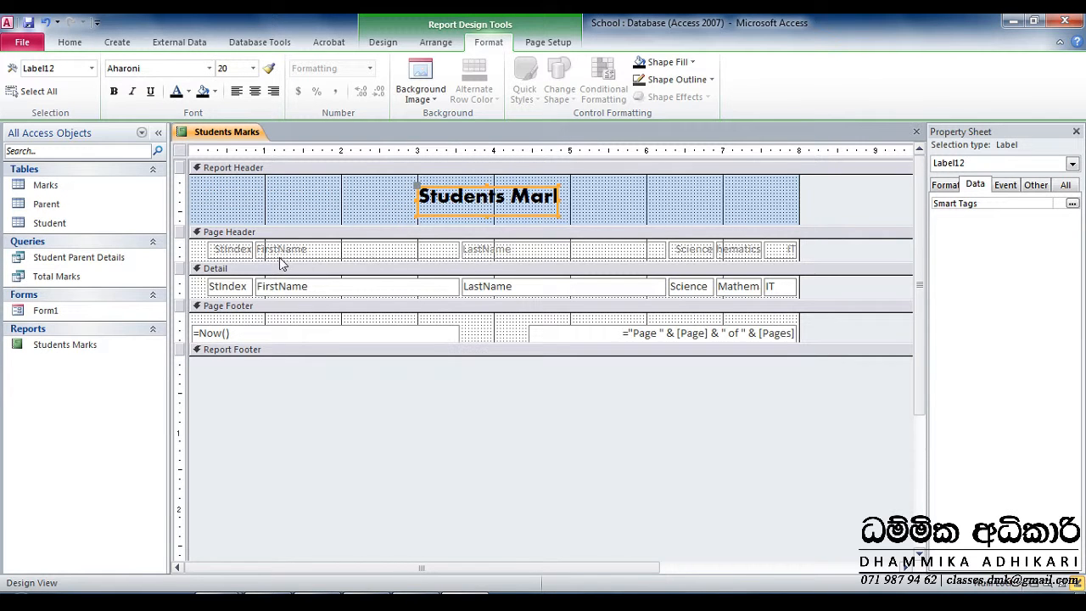
Step: Display the Students Marks report in Report View to check the reformatted title and column headings
click(226, 234)
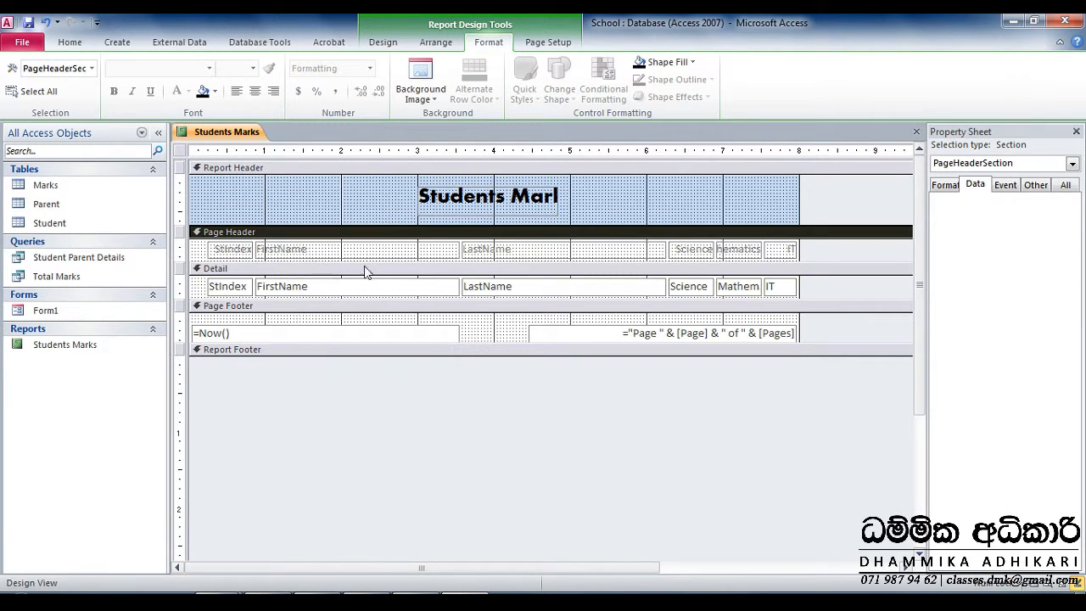
click(68, 43)
click(20, 91)
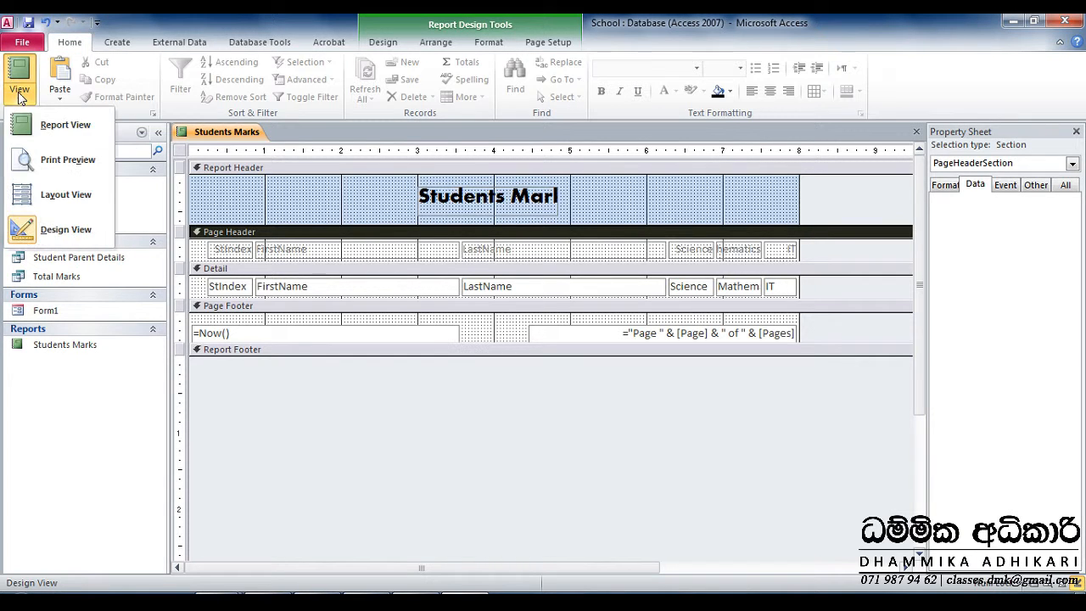
click(34, 134)
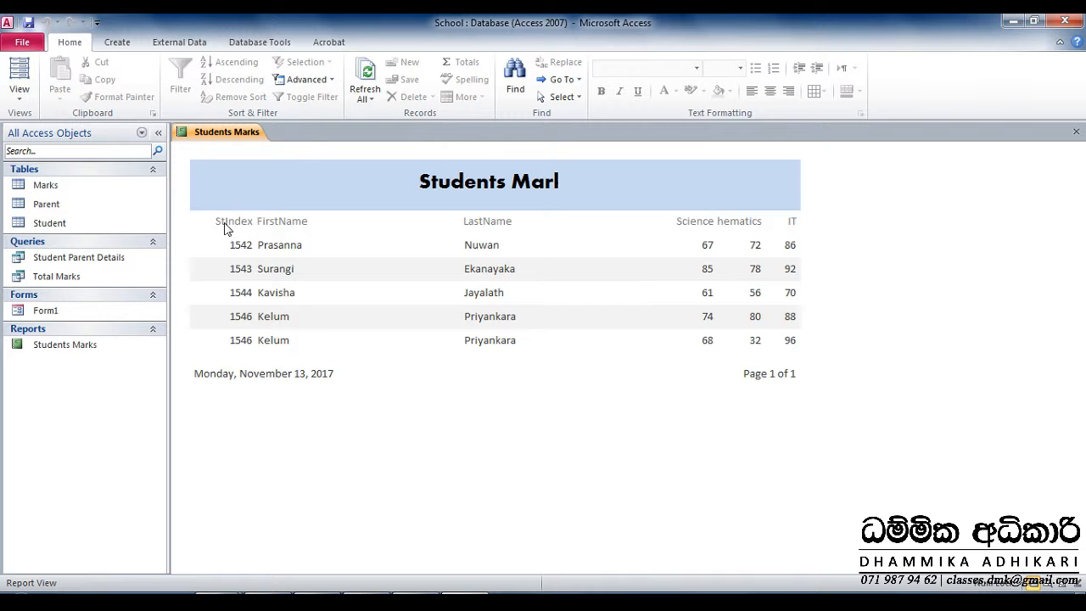
click(277, 228)
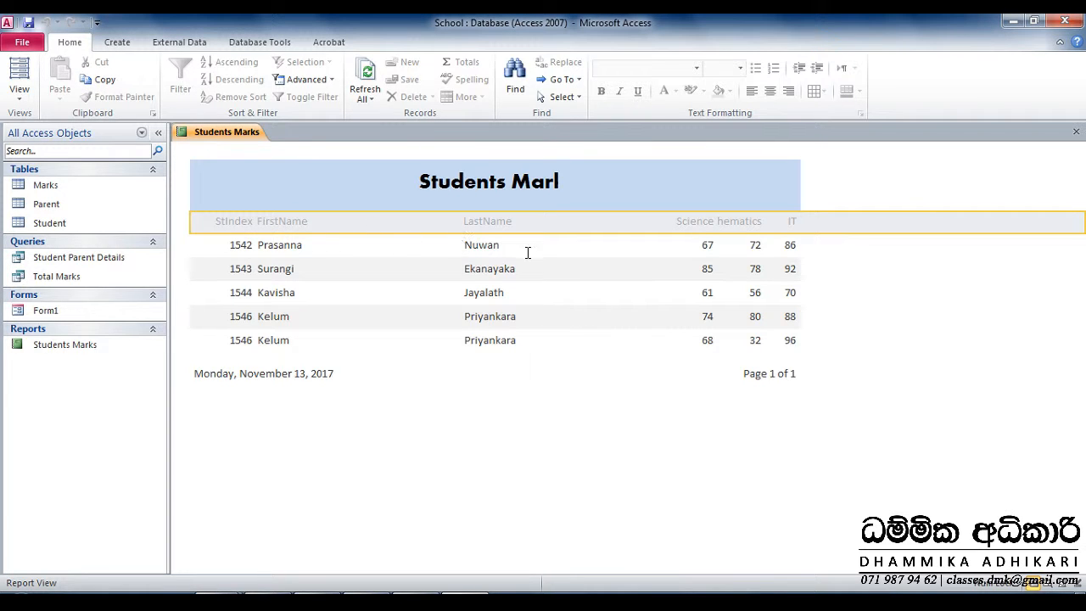
Step: Open the report in Design View and change the StIndex column heading in the page header to "Index"
click(18, 92)
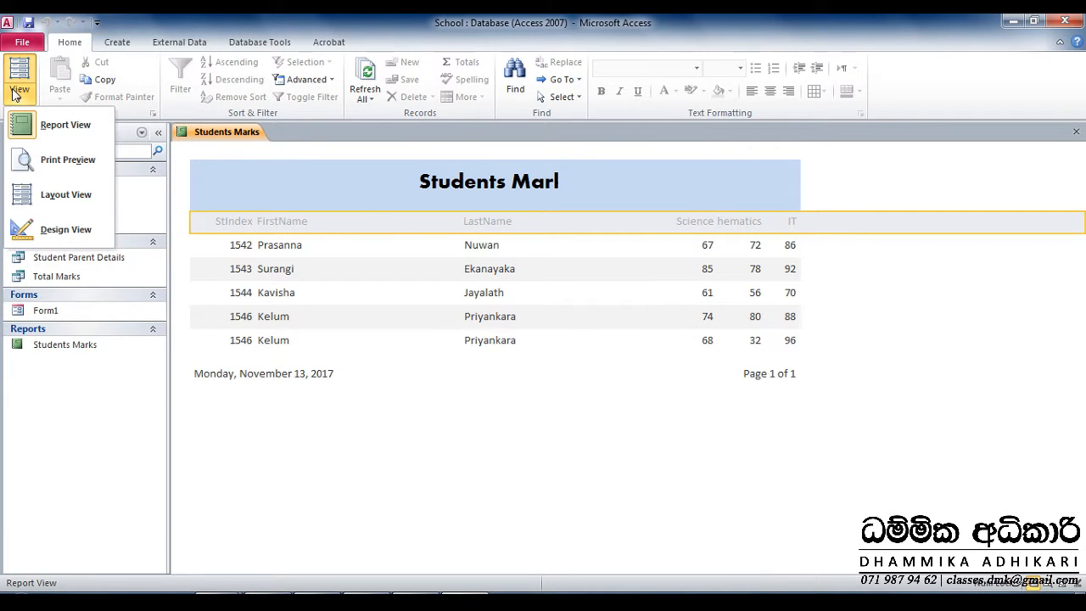
click(51, 230)
click(234, 251)
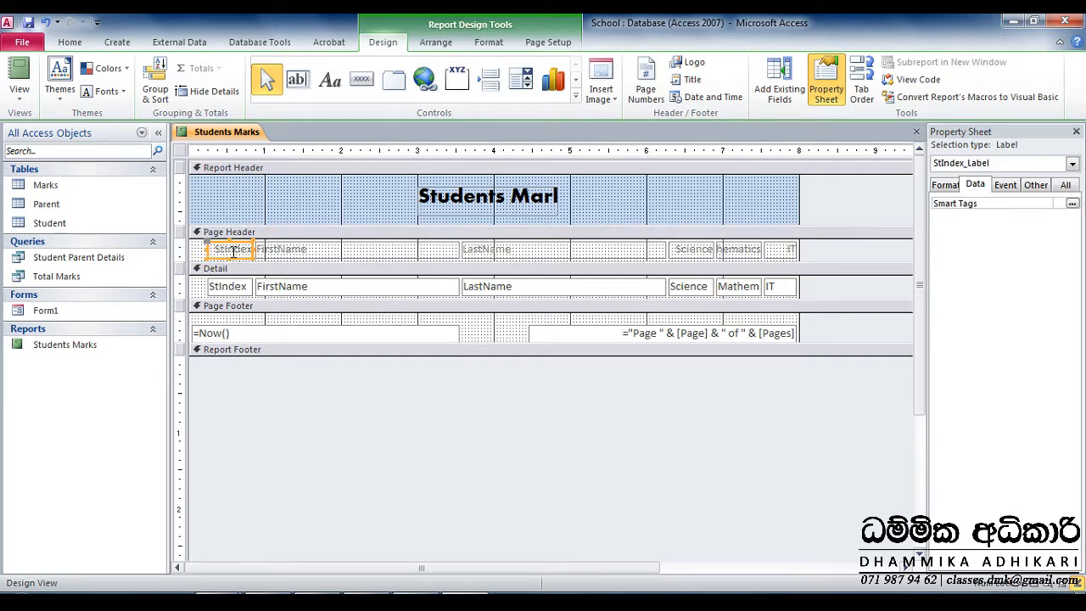
click(216, 249)
drag(215, 249, 250, 252)
key(Delete)
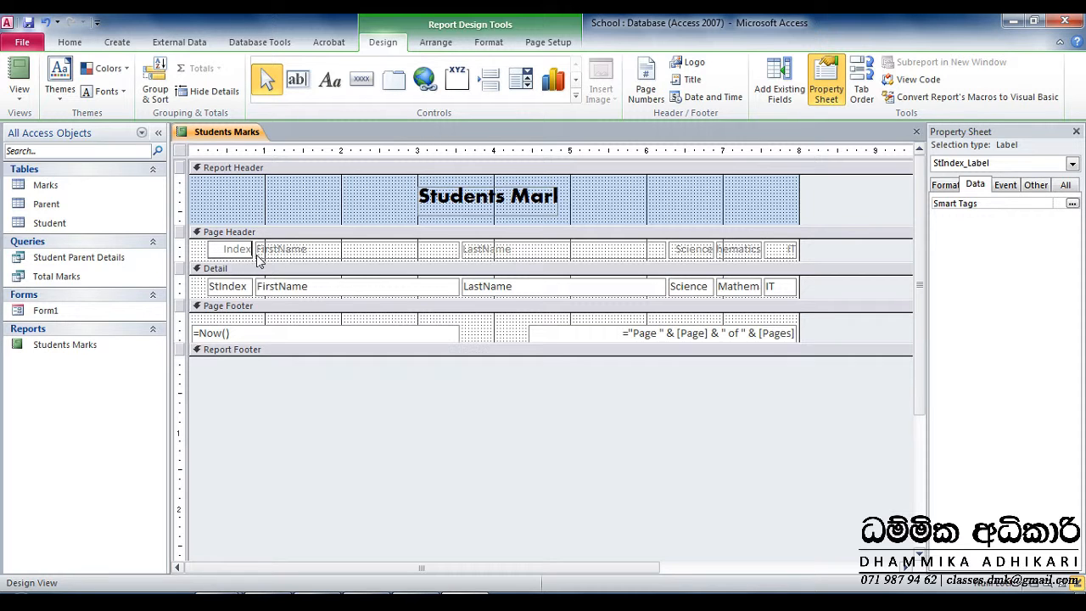
Step: Shift the FirstName and LastName page header labels slightly right and reword them as "First Name" and "Last Name"
click(256, 244)
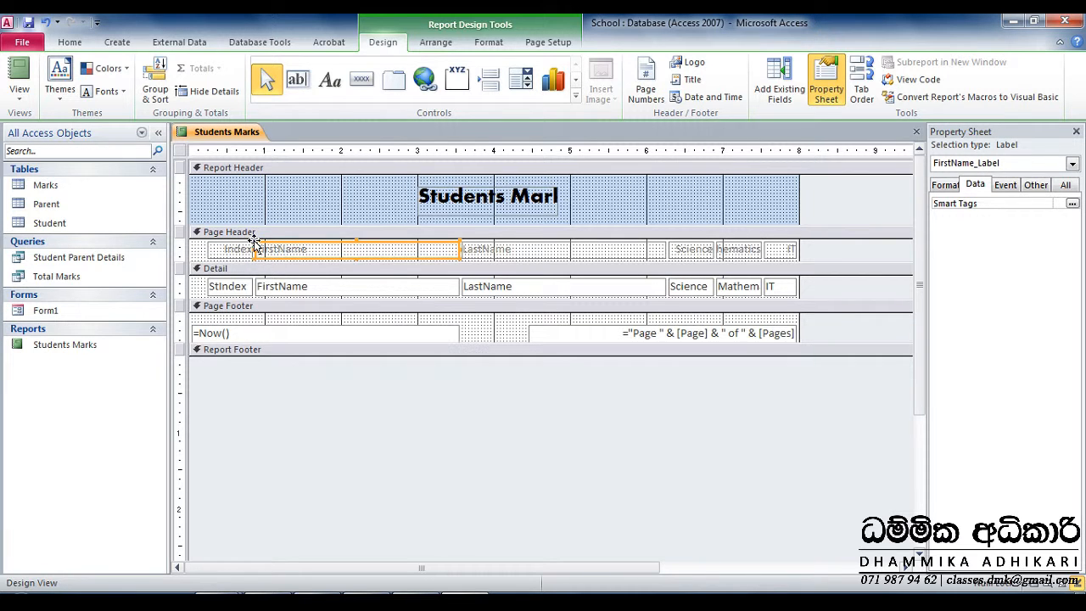
click(256, 244)
drag(256, 245, 282, 247)
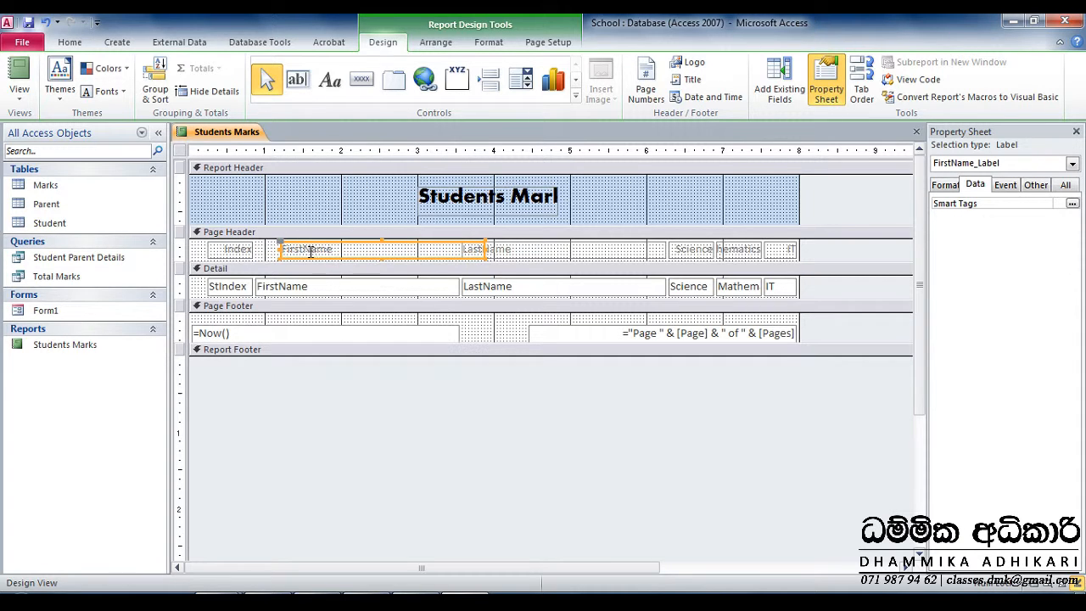
click(301, 248)
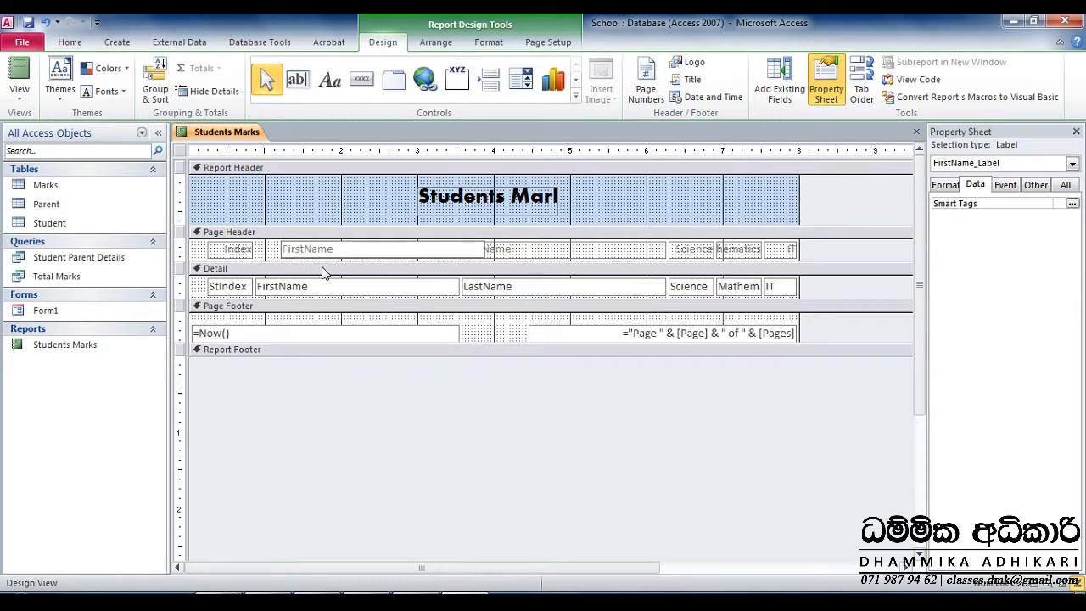
click(475, 246)
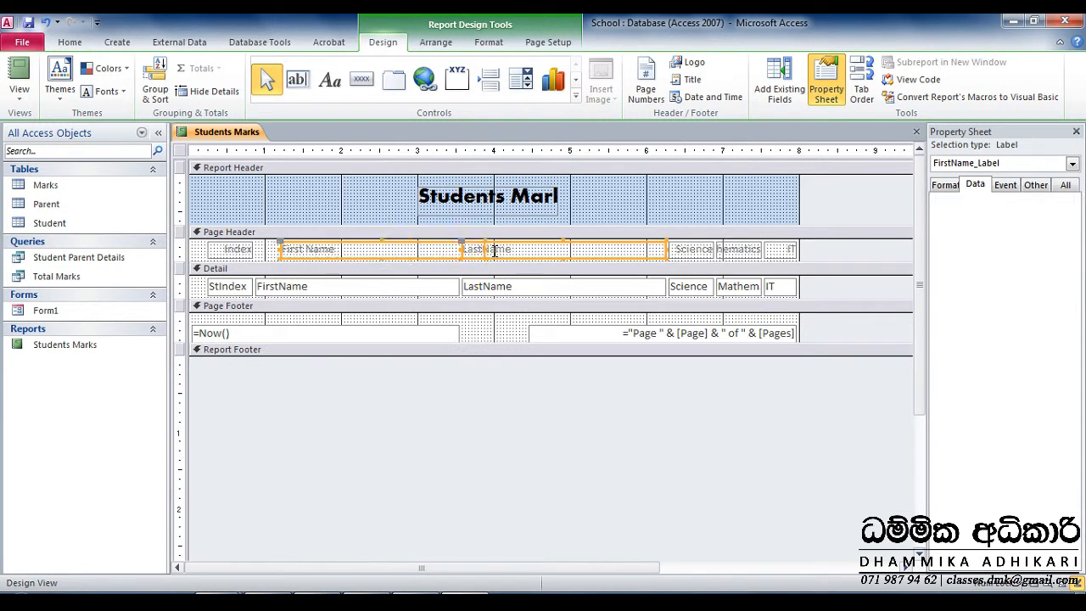
drag(476, 246, 486, 247)
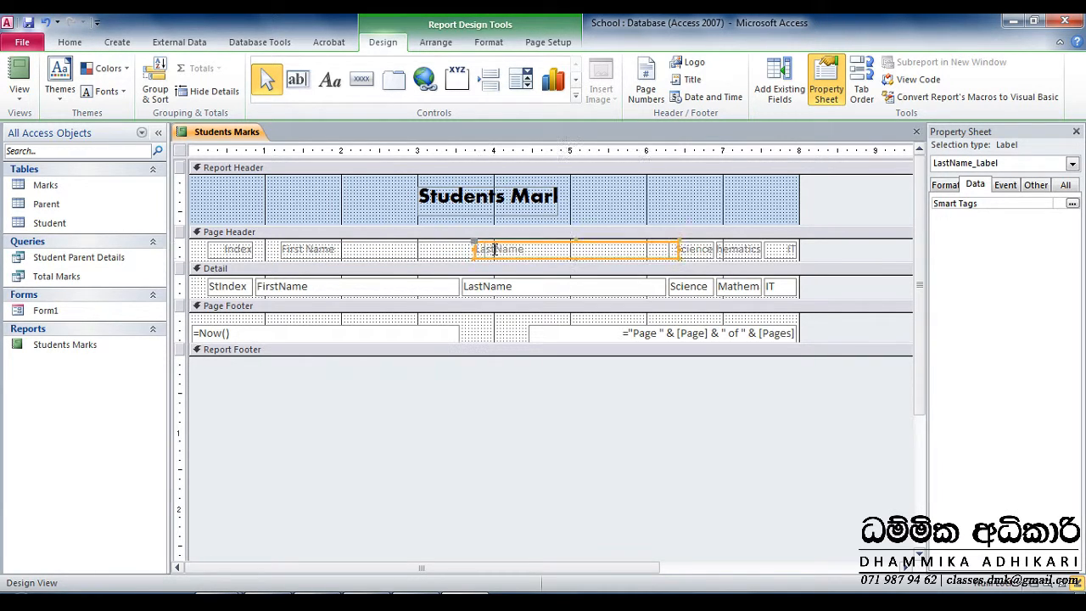
click(501, 251)
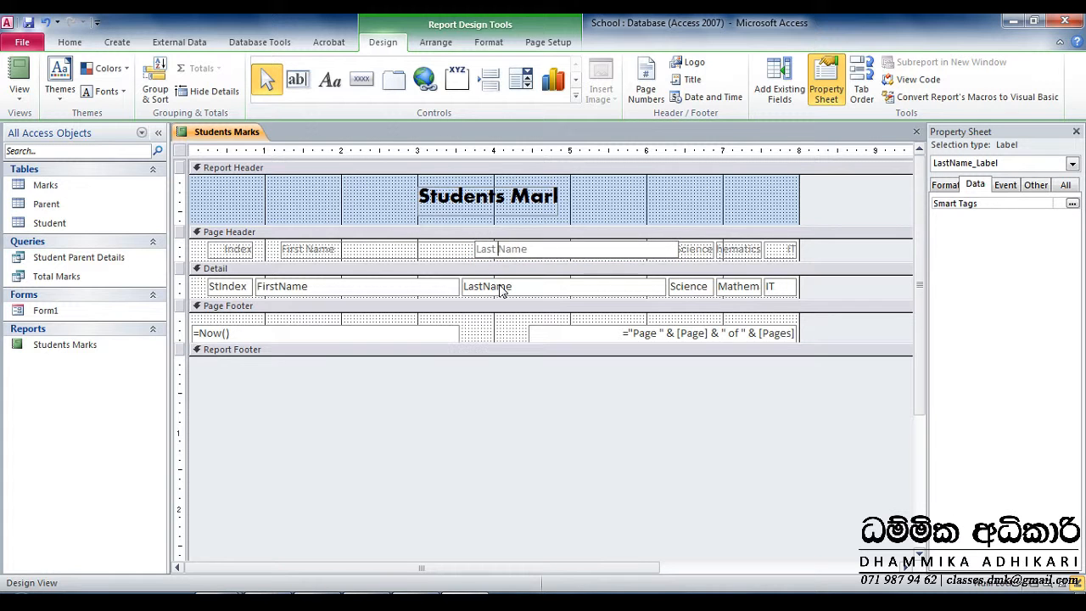
Step: Move the FirstName and LastName text boxes in the Detail section right so they line up under their column headings
click(237, 290)
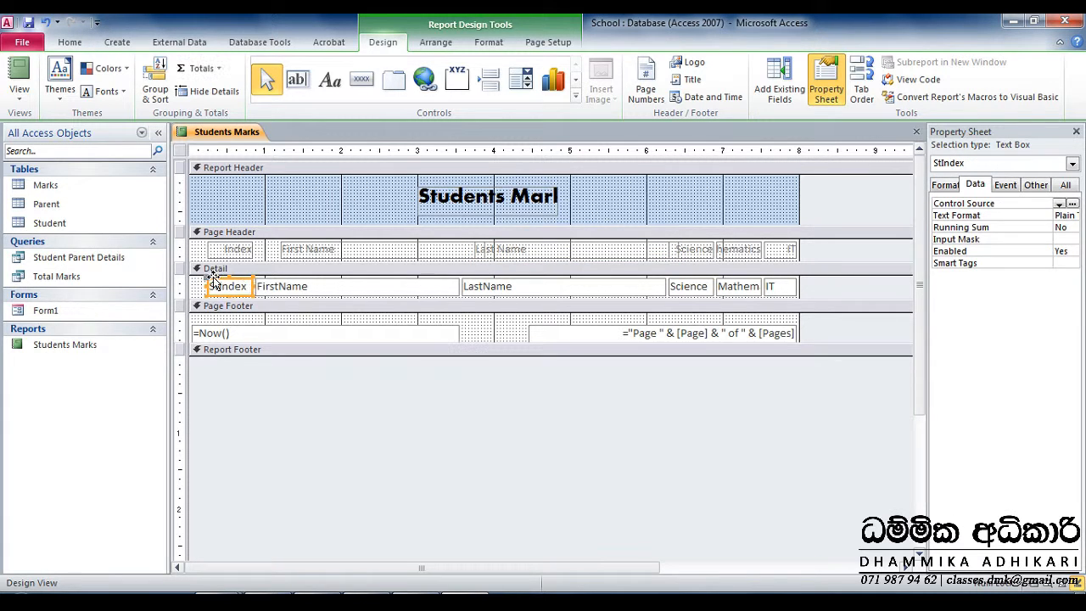
click(261, 282)
drag(256, 279, 279, 278)
click(500, 287)
drag(480, 276, 504, 276)
click(524, 249)
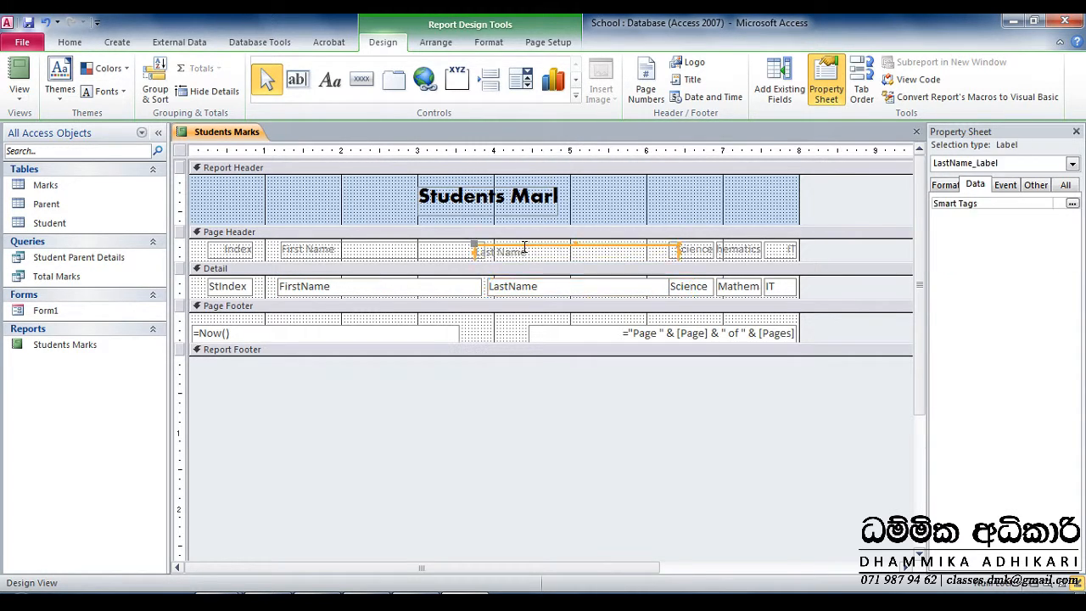
click(491, 286)
drag(480, 276, 480, 276)
drag(475, 277, 473, 277)
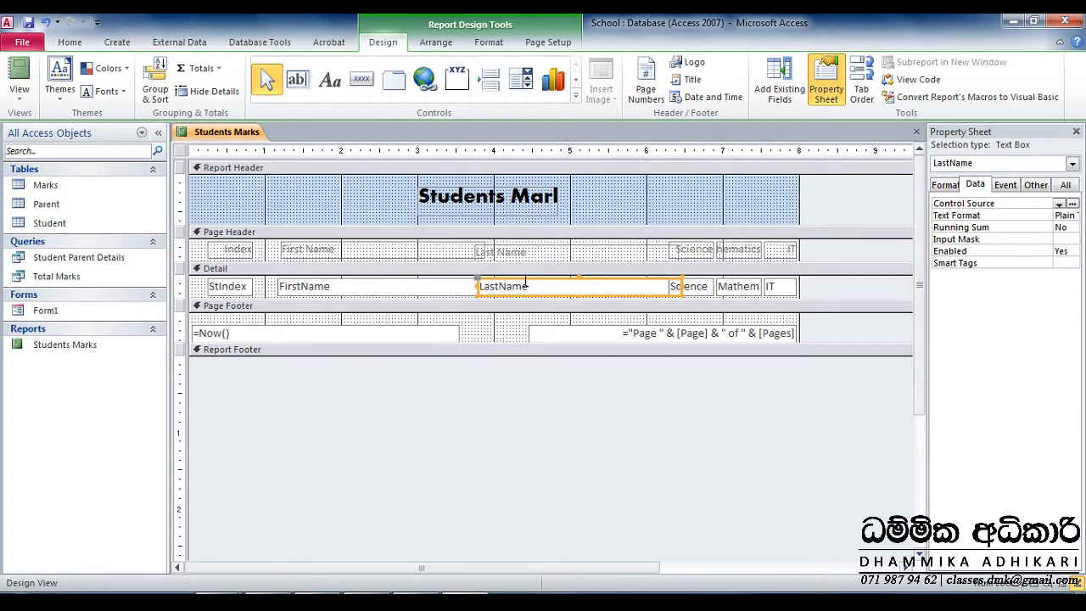
Step: Fit the report title label to its full "Students Marks" text and display the report in Report View
click(701, 290)
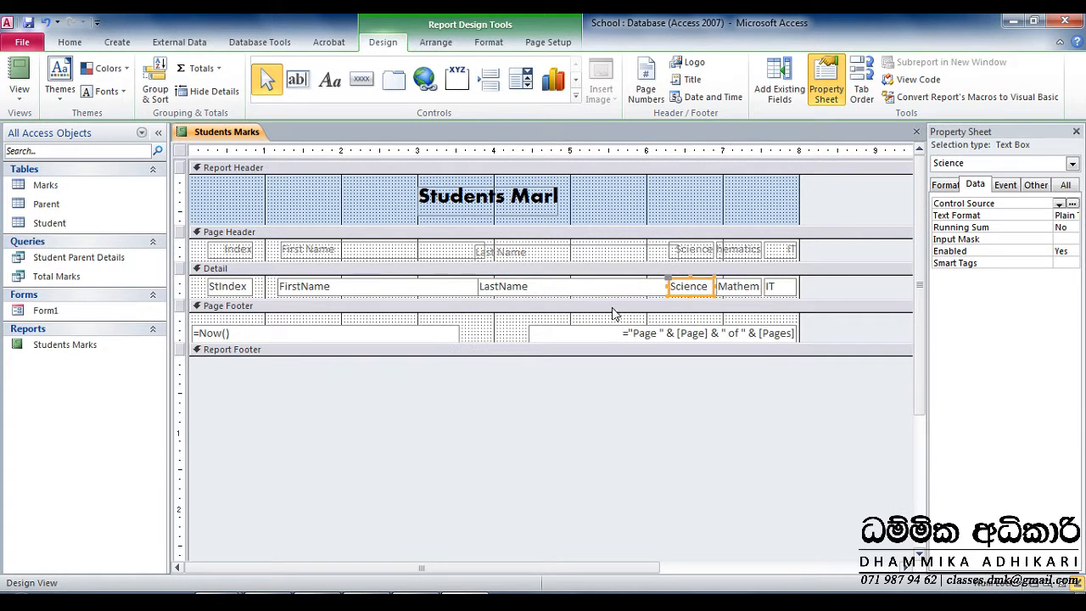
click(480, 199)
double_click(558, 215)
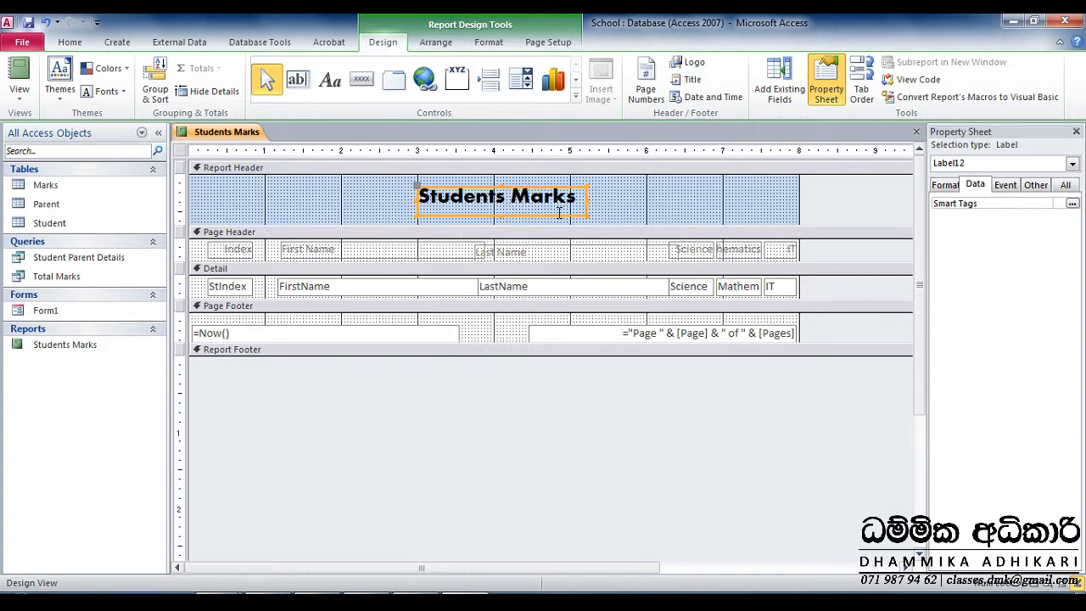
click(18, 103)
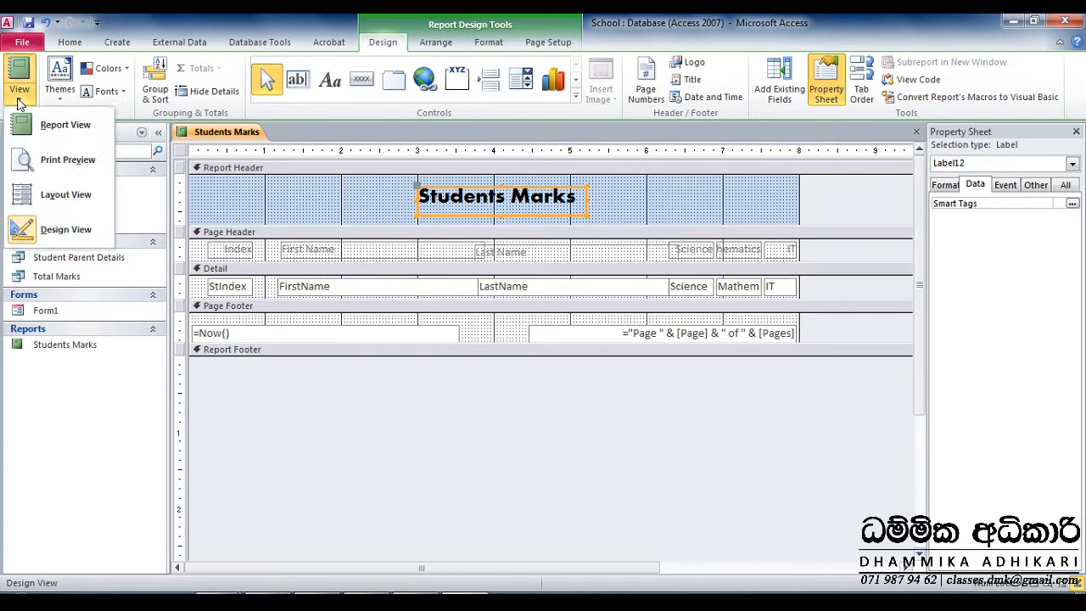
click(51, 126)
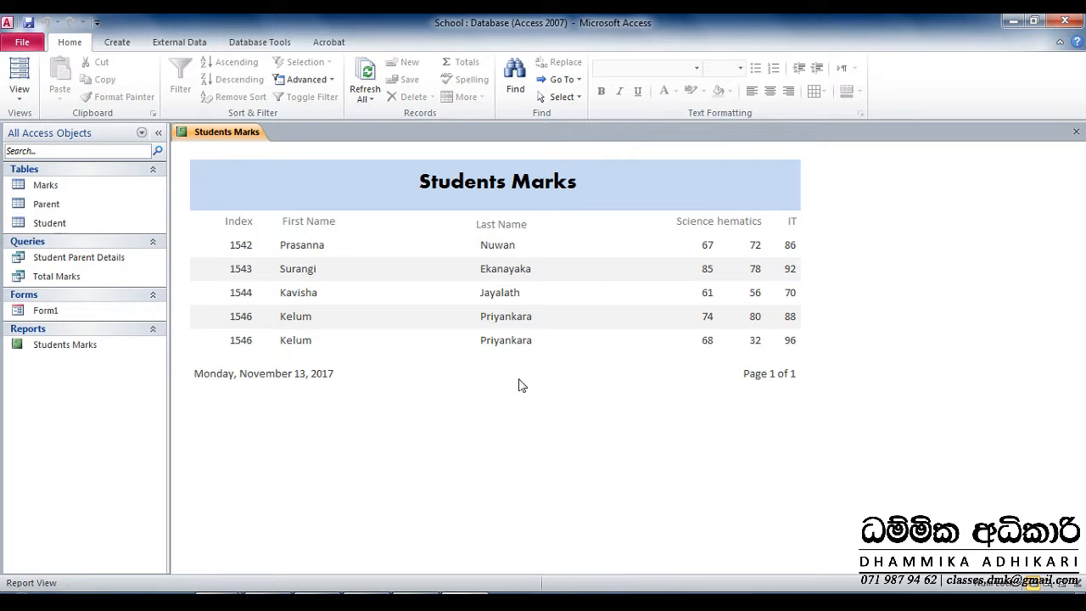